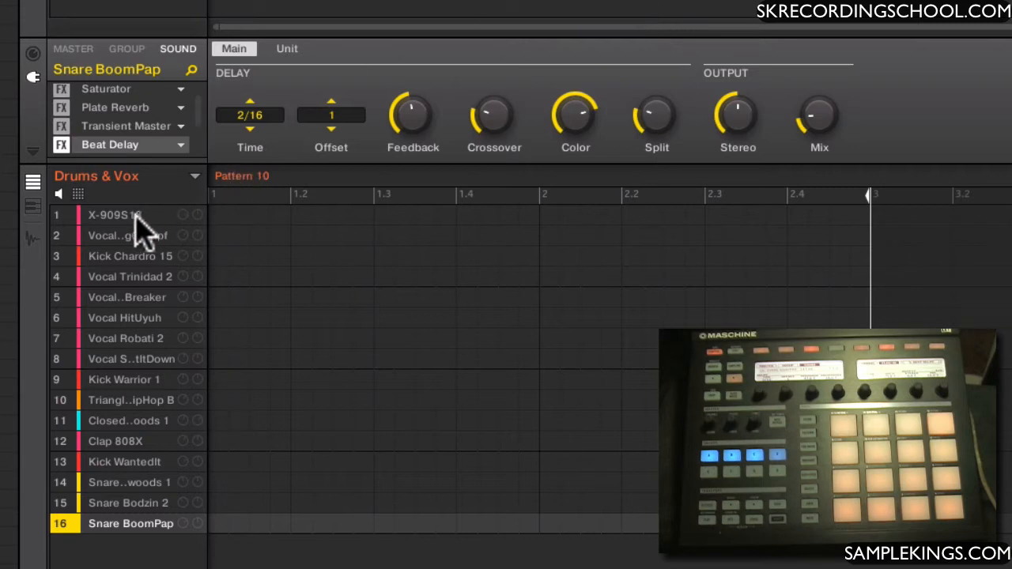
# Step through the Drums & Vox sounds from X-909S13 down to Vocal Robati 2, then revisit the first three to examine their plug-ins
pyautogui.click(127, 215)
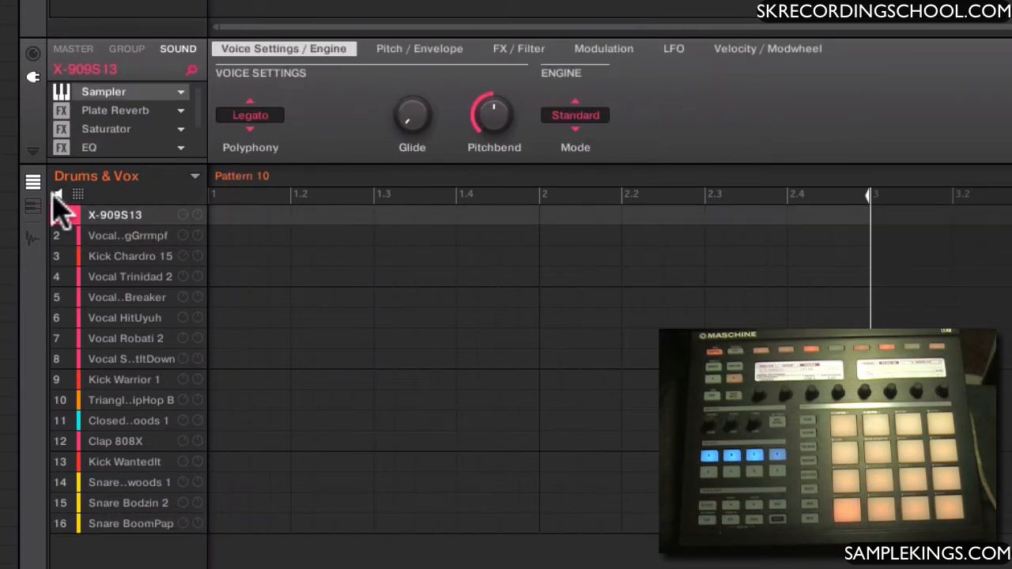
pyautogui.click(102, 235)
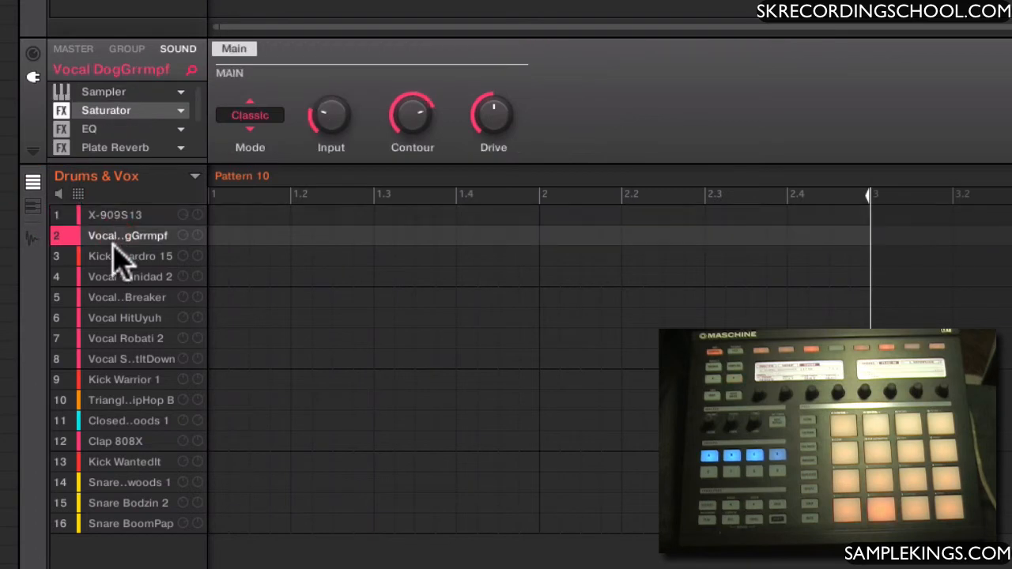
pyautogui.click(117, 256)
pyautogui.click(115, 276)
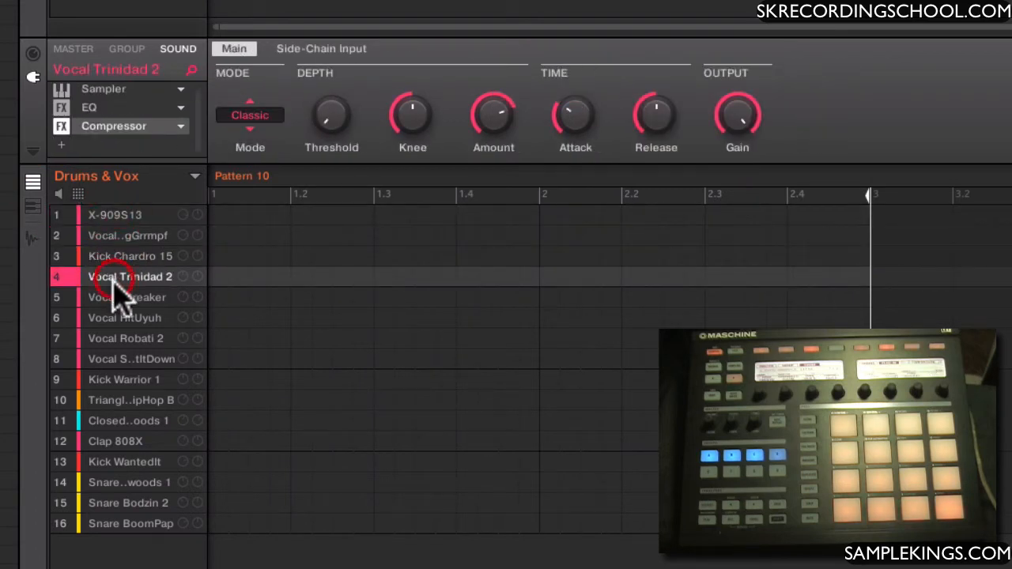
pyautogui.click(110, 298)
pyautogui.click(107, 318)
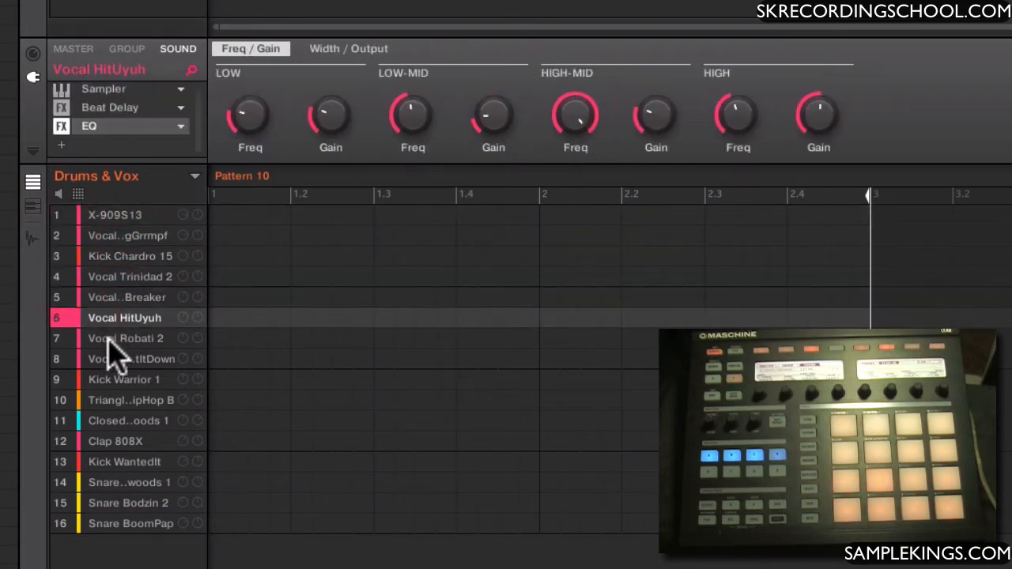
pyautogui.click(108, 341)
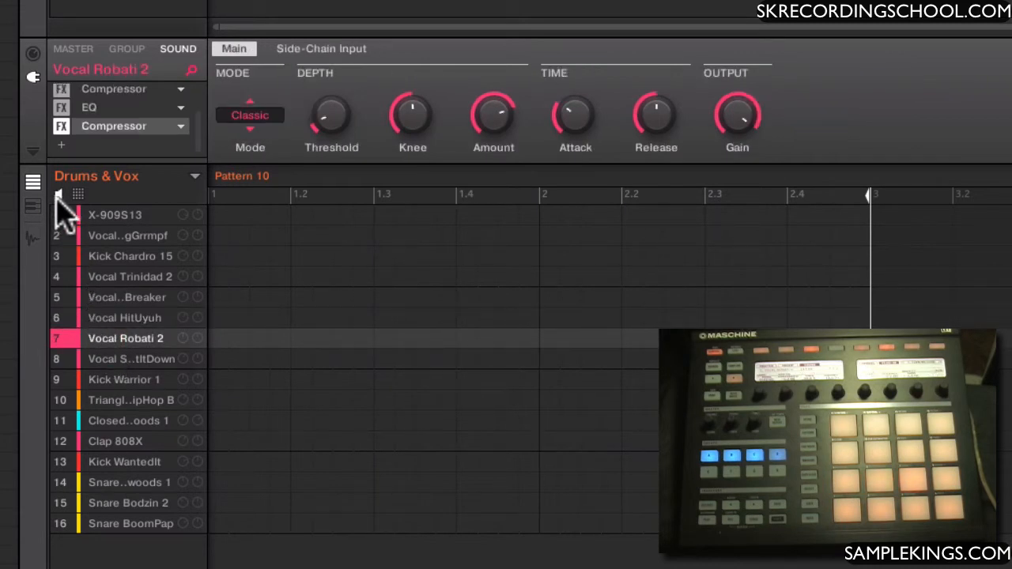
pyautogui.click(120, 219)
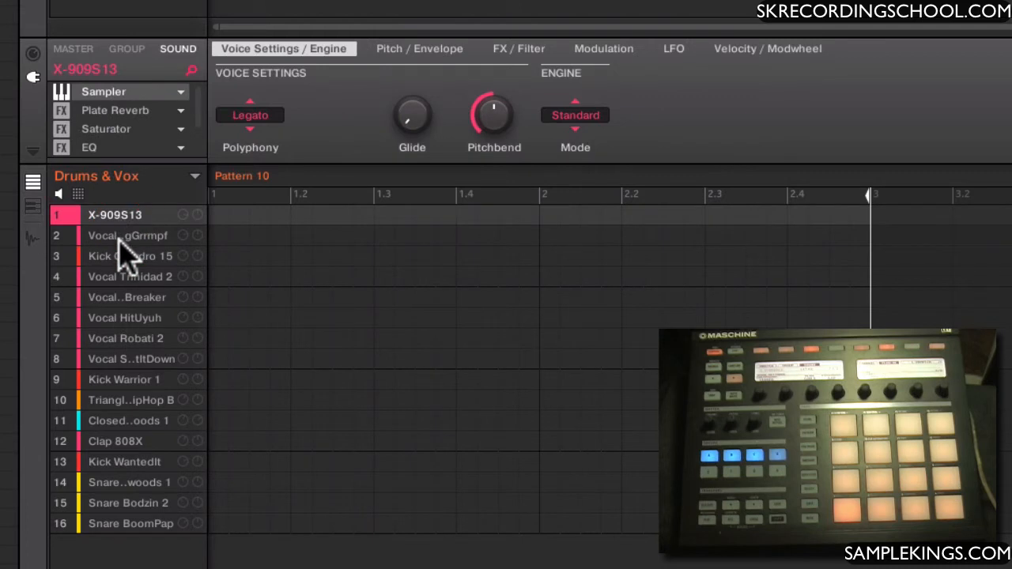
pyautogui.click(123, 235)
pyautogui.click(117, 258)
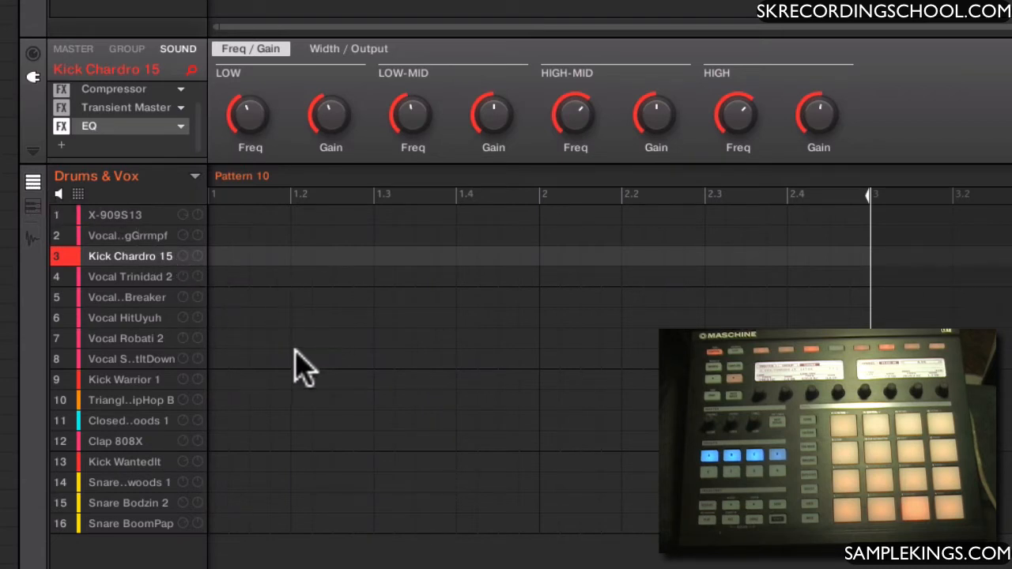
# Open the Kick Chardro 15 sample for waveform editing and audition it
pyautogui.click(32, 207)
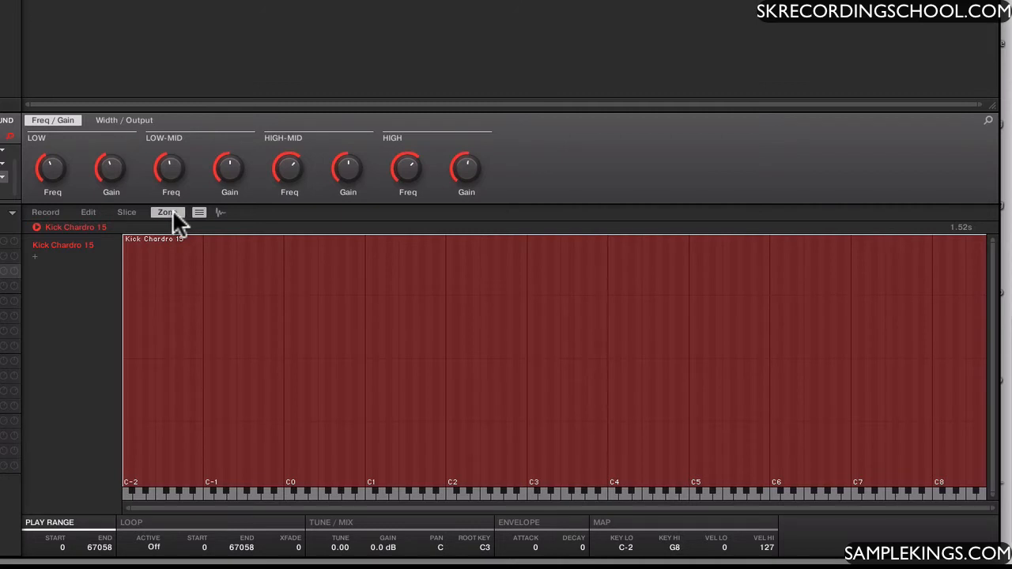
pyautogui.click(89, 213)
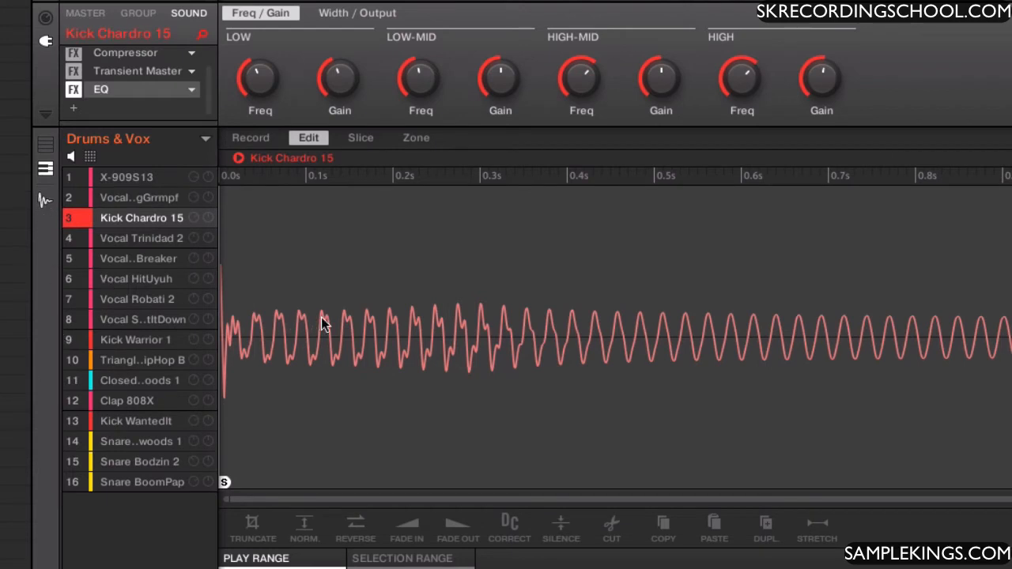
pyautogui.click(238, 159)
# Return to the pattern grid, briefly show the Kick Chardro 15 waveform again, and look at the group's 16-pad view
pyautogui.click(45, 146)
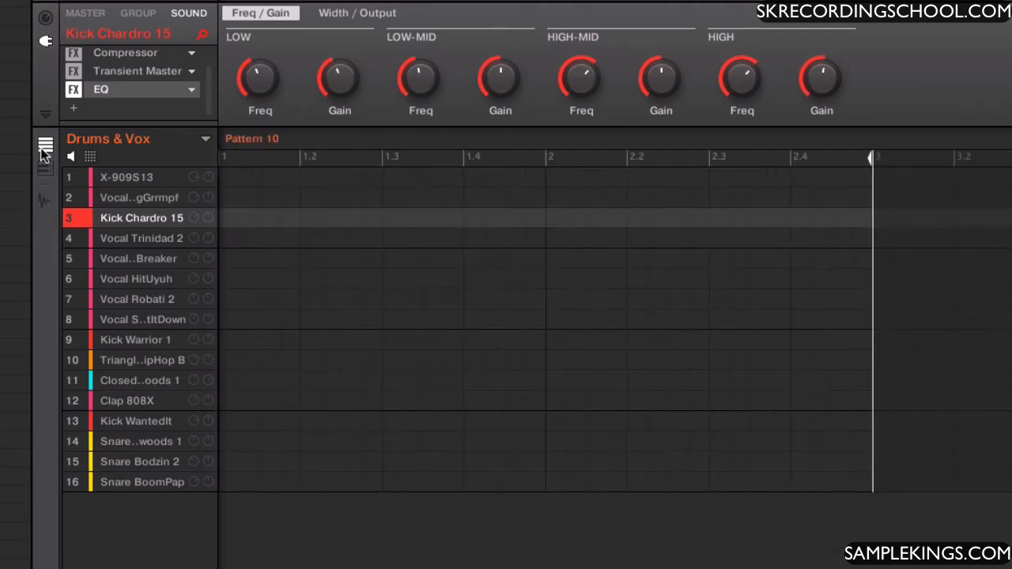
pyautogui.click(44, 202)
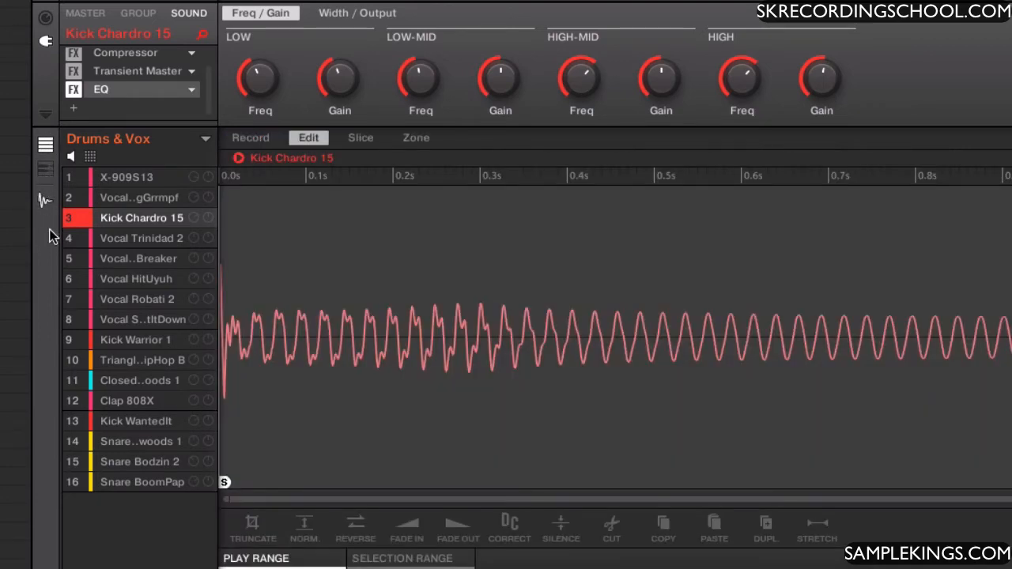
pyautogui.click(42, 203)
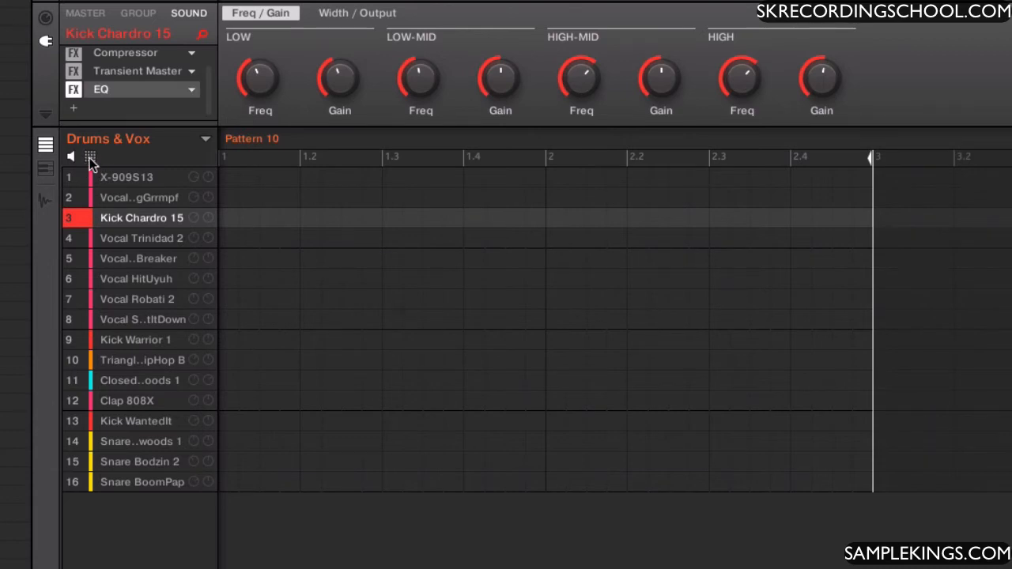
pyautogui.click(90, 158)
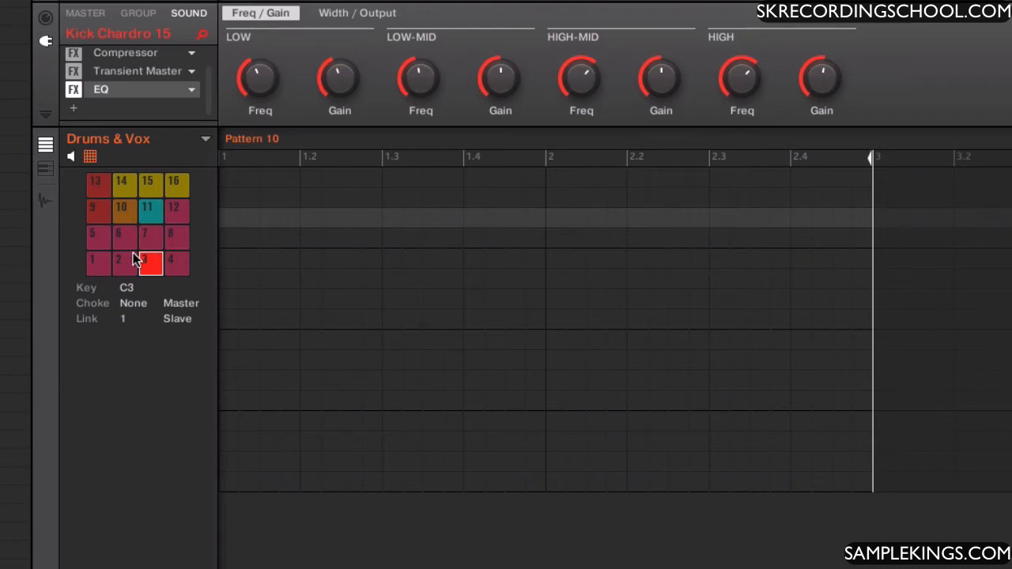
pyautogui.click(89, 158)
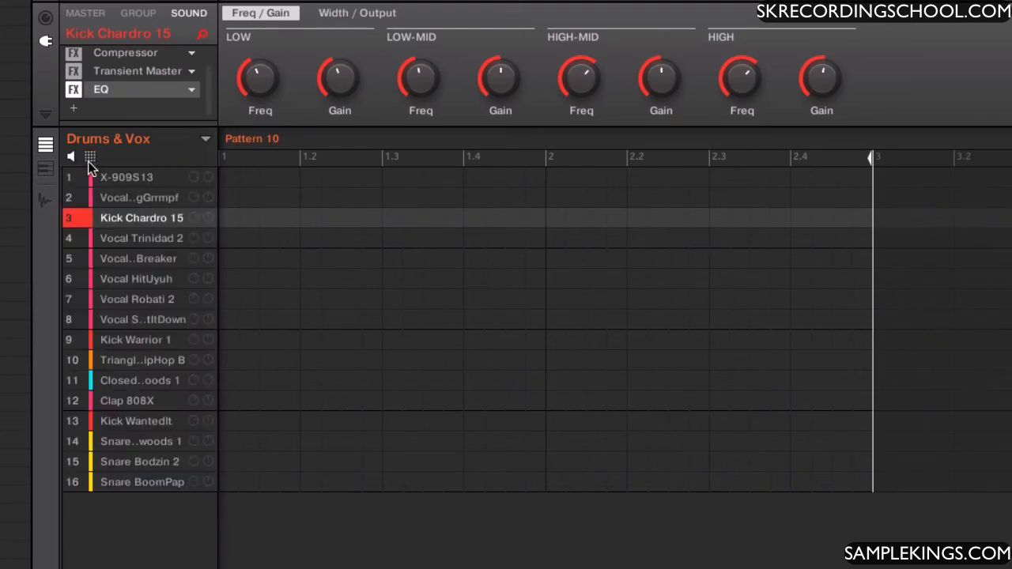
# Recolor the Kick Chardro 15 sound purple and check its pad in the 16-pad view
pyautogui.rightClick(120, 218)
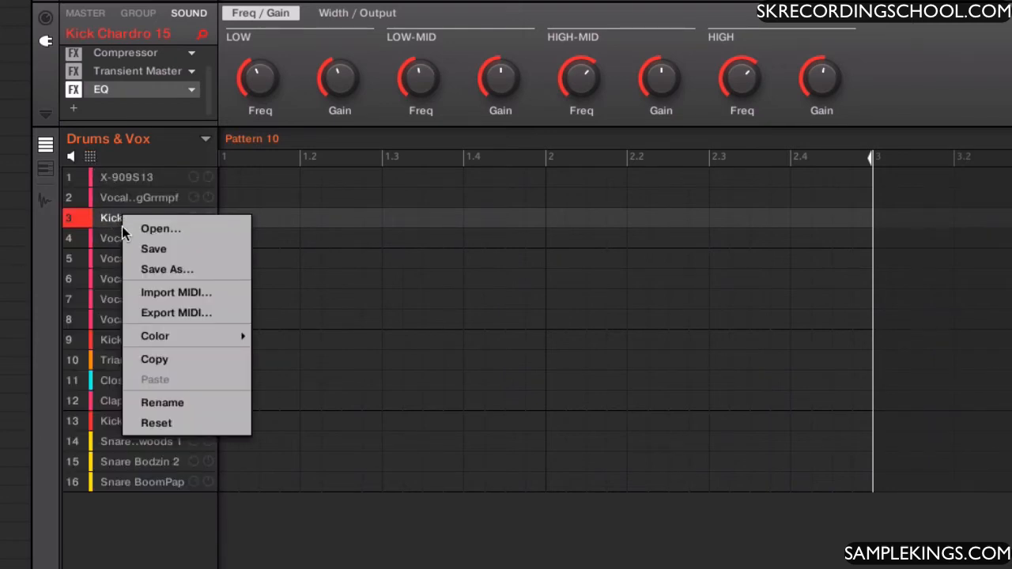
pyautogui.moveTo(207, 342)
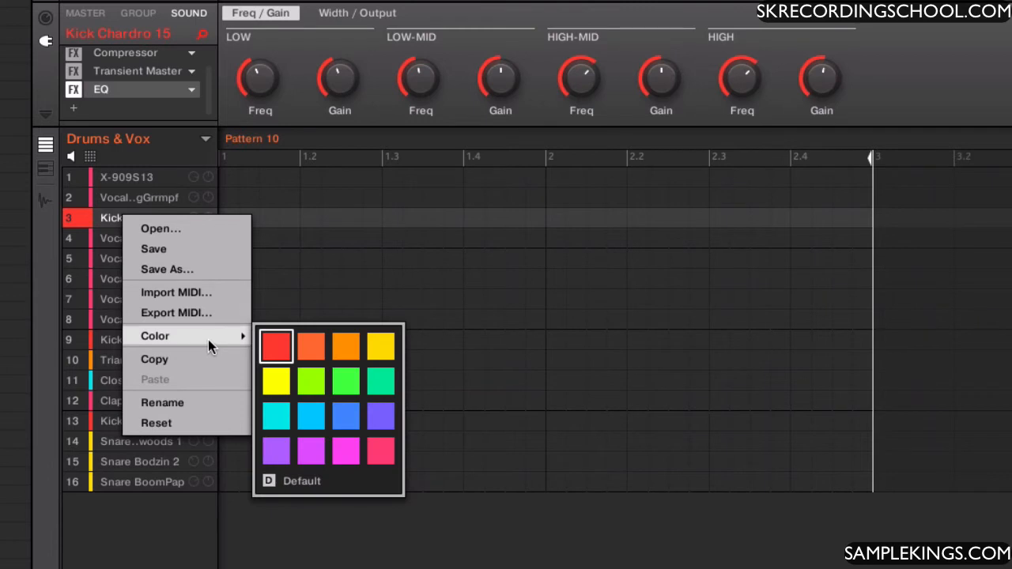
pyautogui.click(277, 452)
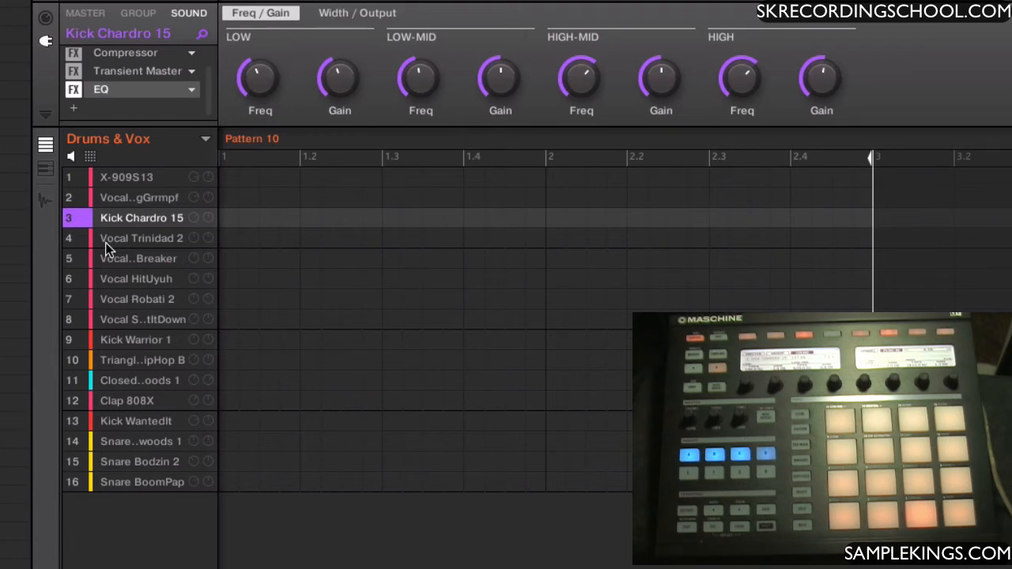
pyautogui.click(91, 156)
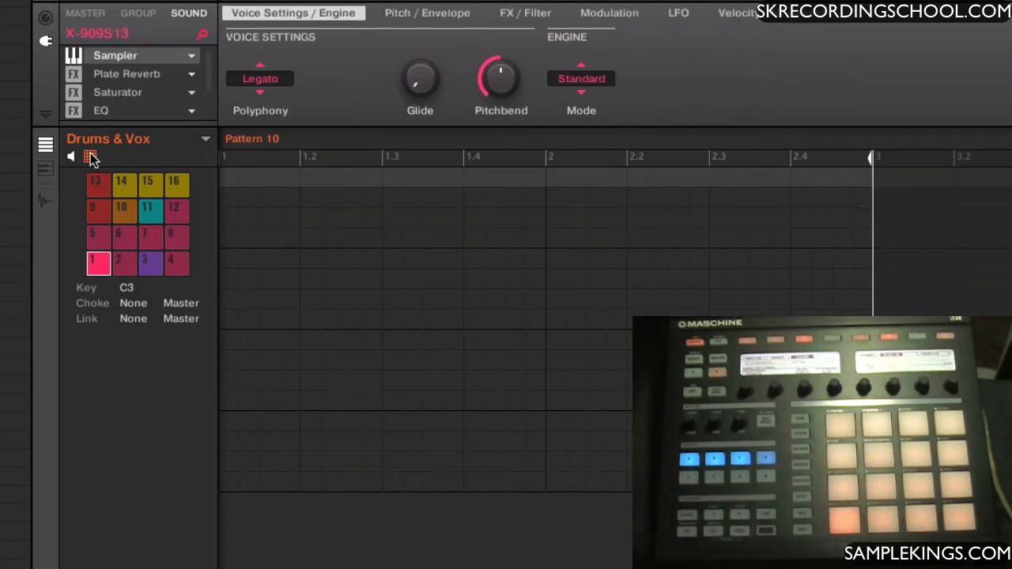
pyautogui.click(90, 157)
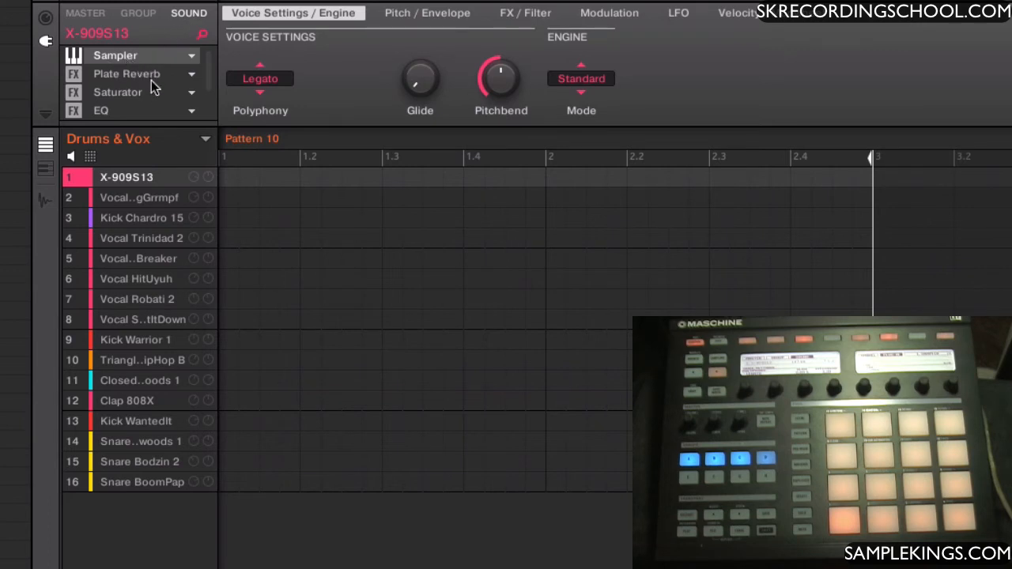
# Examine the chain of plug-ins loaded on the X-909S13 sound
pyautogui.scroll(-1, 152, 93)
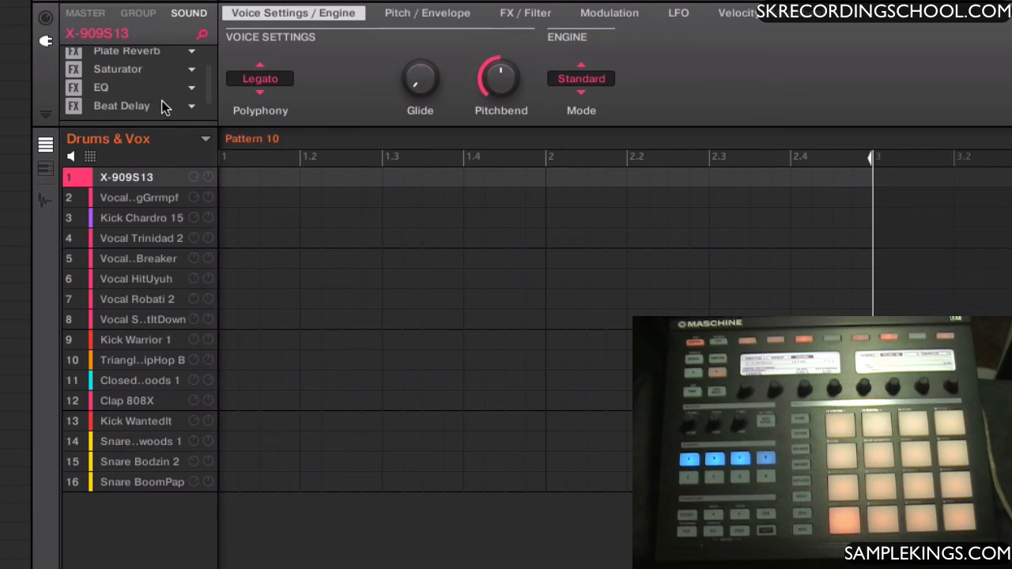
pyautogui.scroll(1, 174, 80)
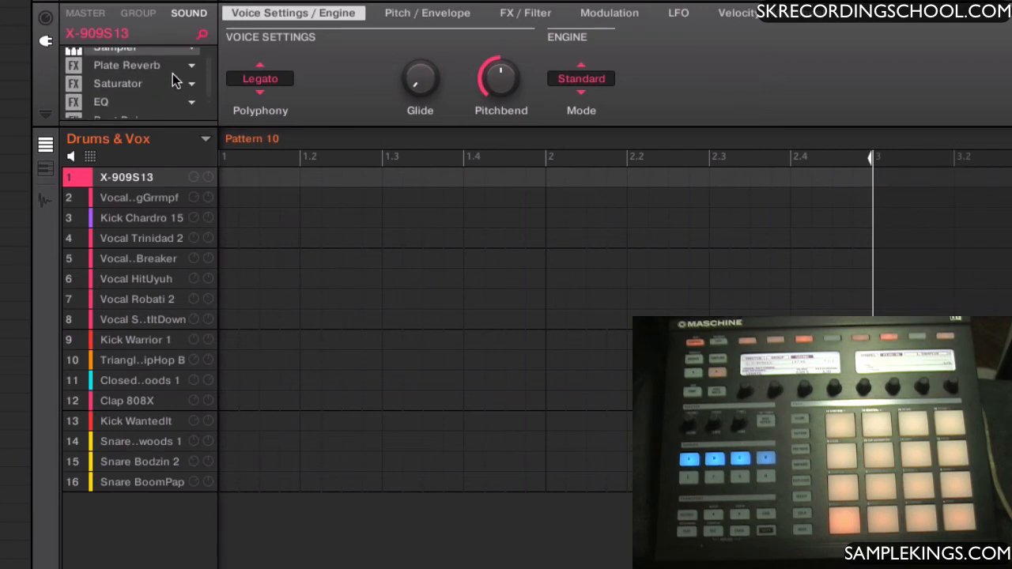
pyautogui.scroll(-1, 175, 80)
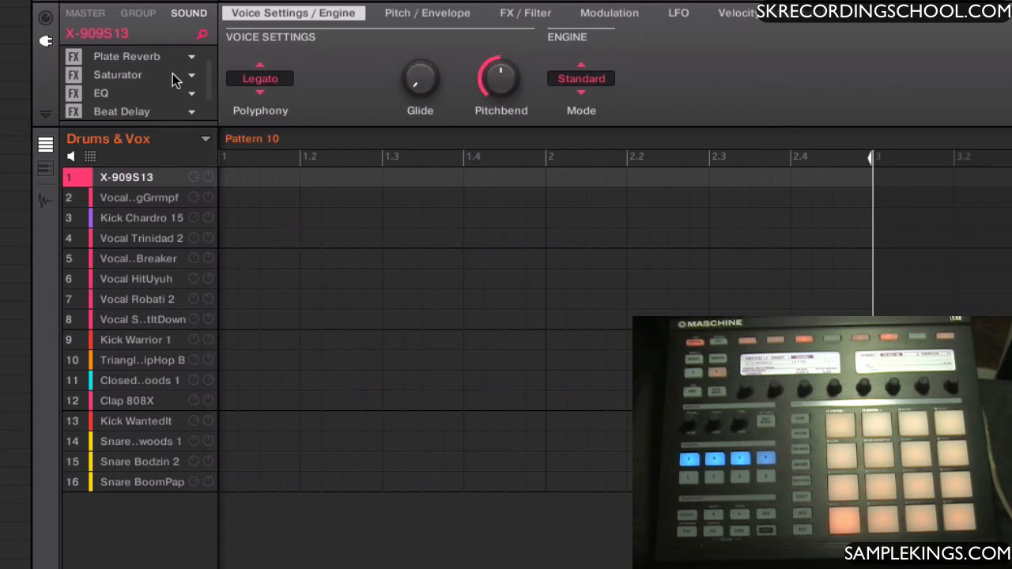
pyautogui.scroll(-1, 175, 80)
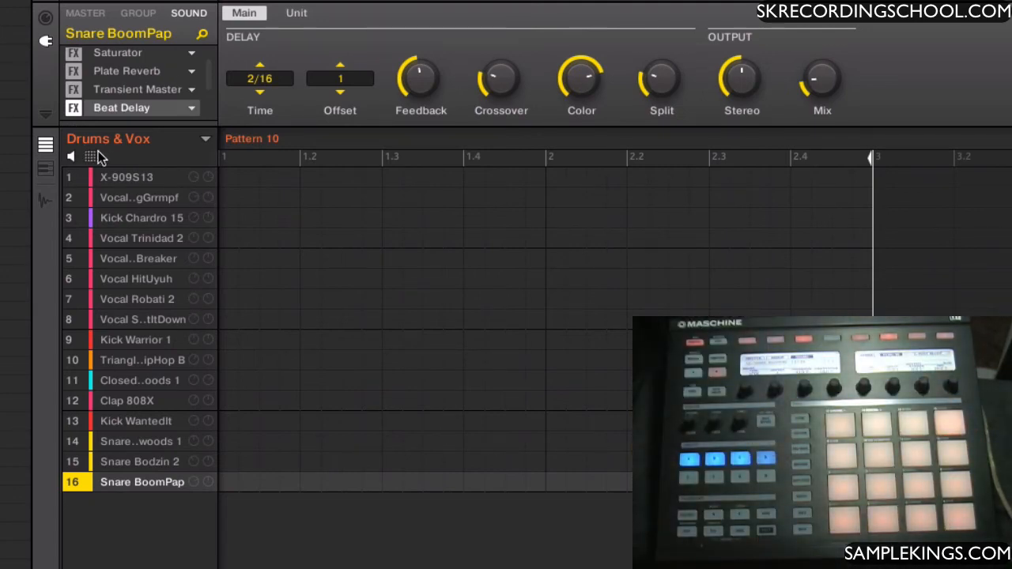
# Show the group's 16-pad view and inspect the key, choke and link settings of pads 15, 14, 13 and 4
pyautogui.click(90, 156)
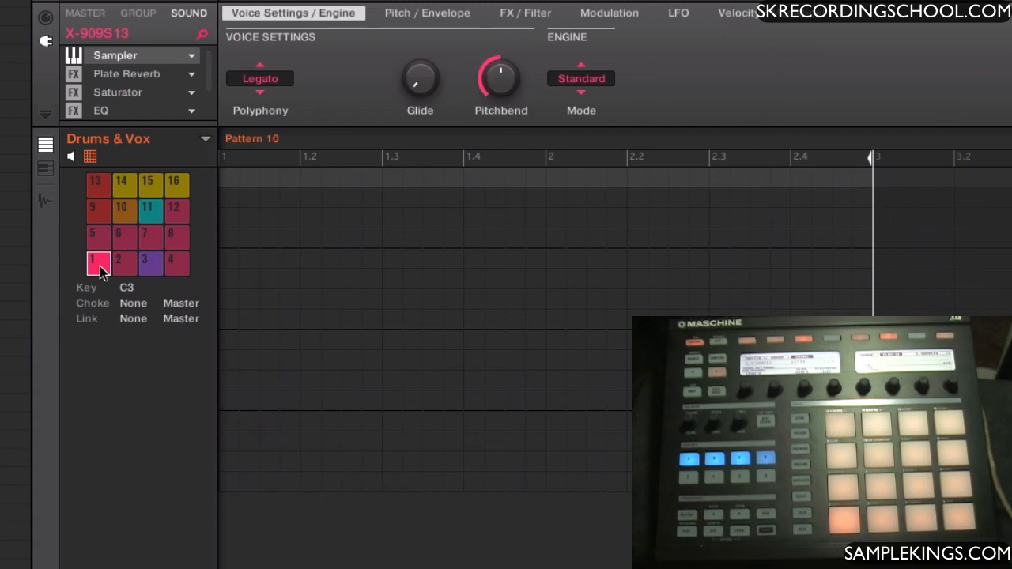
pyautogui.click(150, 187)
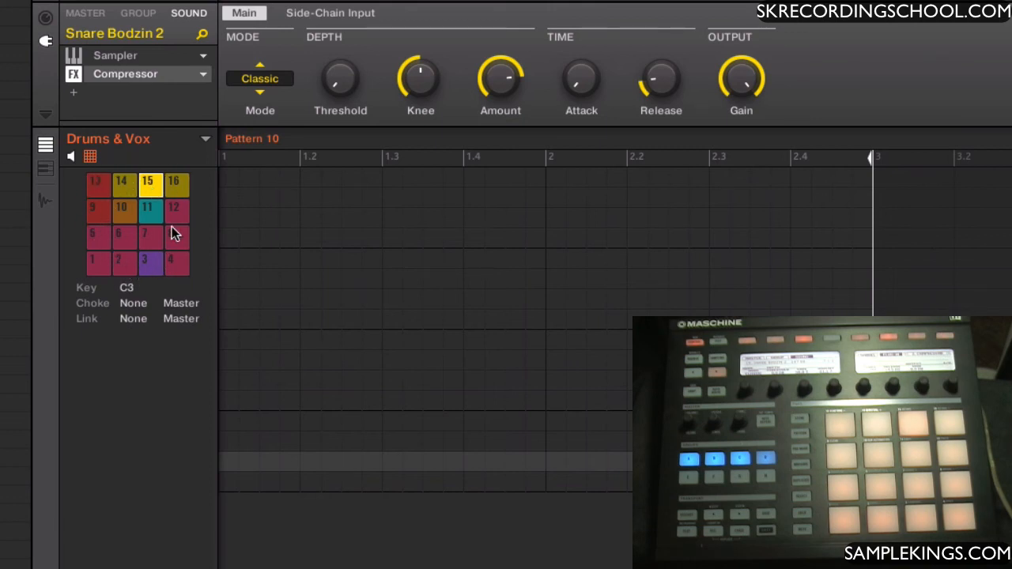
pyautogui.click(123, 185)
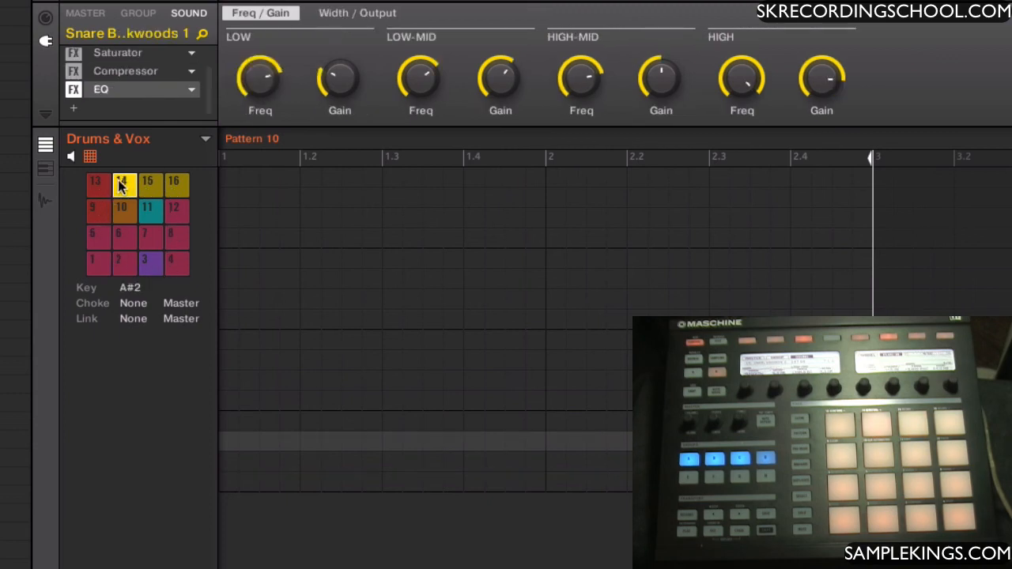
pyautogui.click(94, 189)
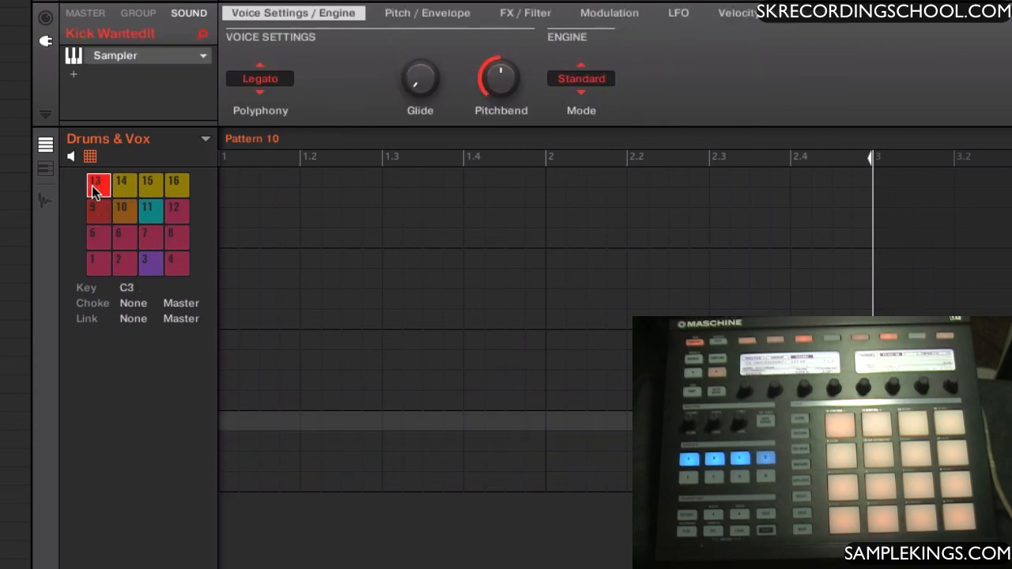
pyautogui.click(180, 266)
# Select pad 1 and look at the Master and Slave options for its choke and link settings
pyautogui.click(97, 263)
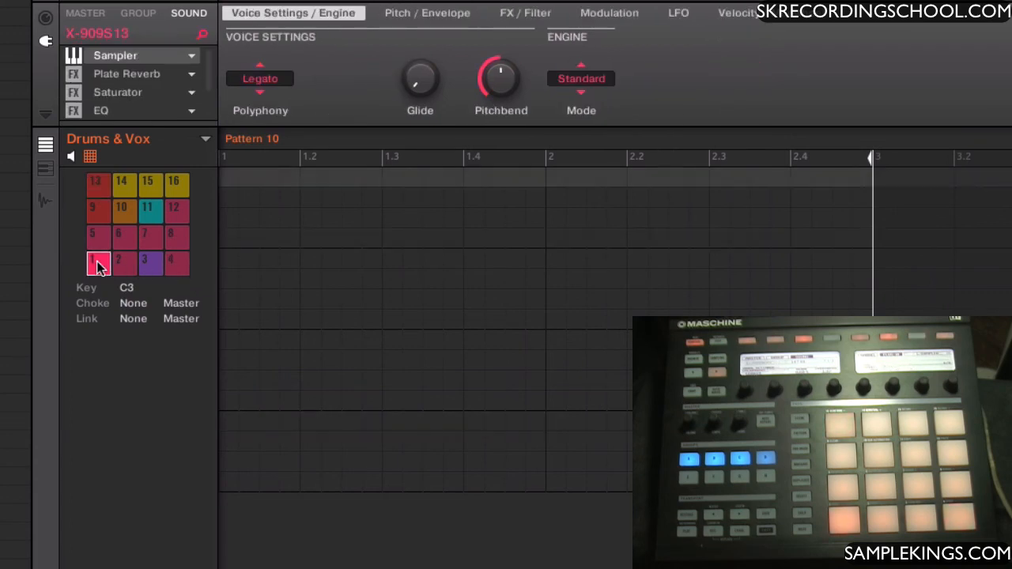
pyautogui.click(181, 304)
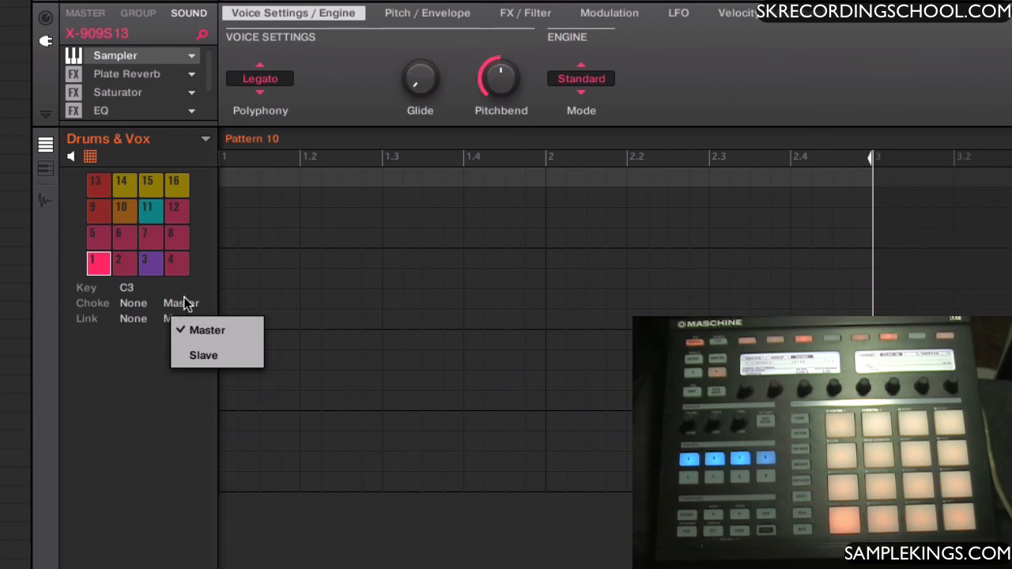
pyautogui.click(188, 288)
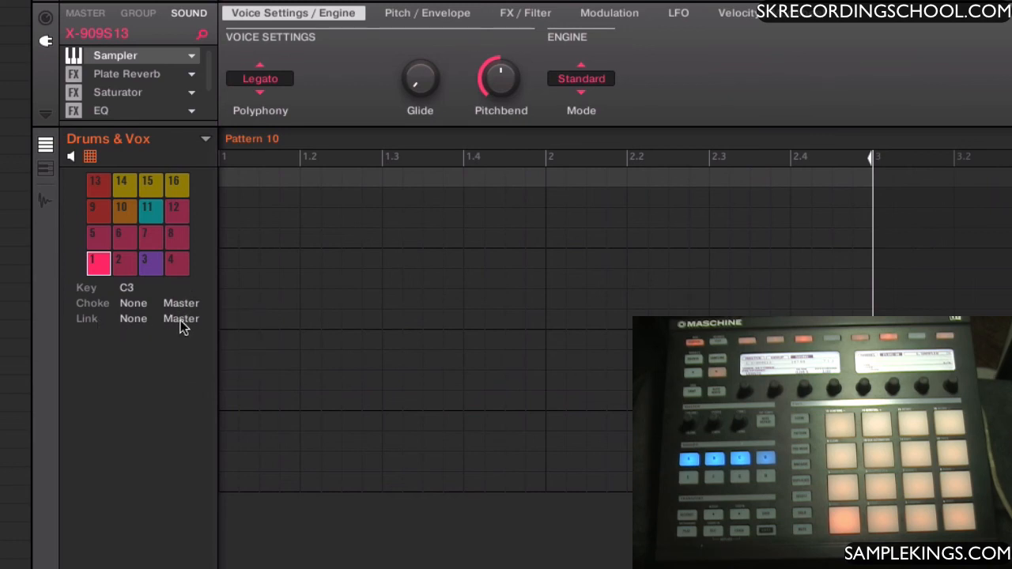
pyautogui.click(180, 320)
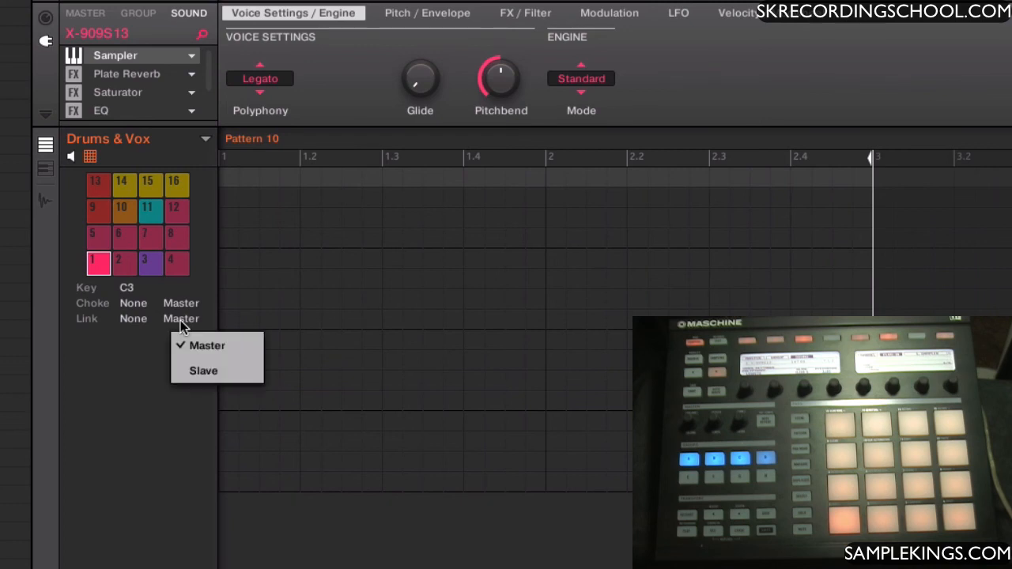
# Set pad 15's link role to Slave and assign it to link group 1
pyautogui.click(147, 186)
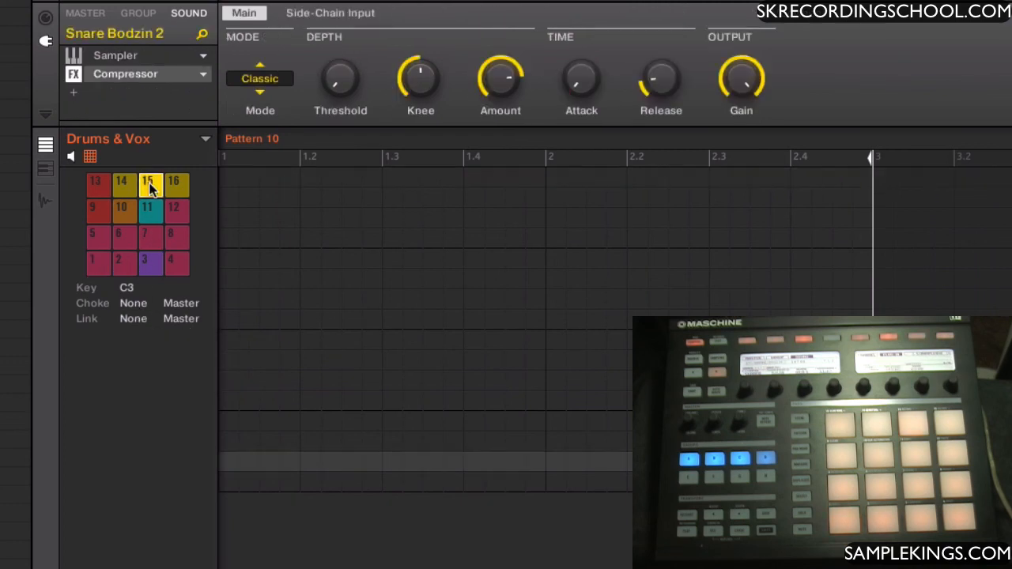
pyautogui.click(180, 320)
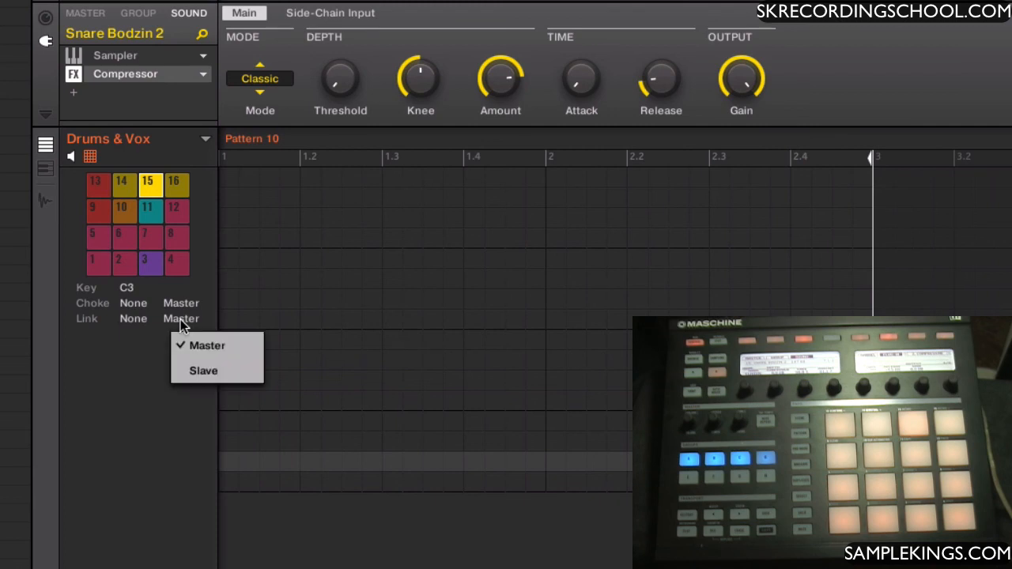
pyautogui.click(183, 374)
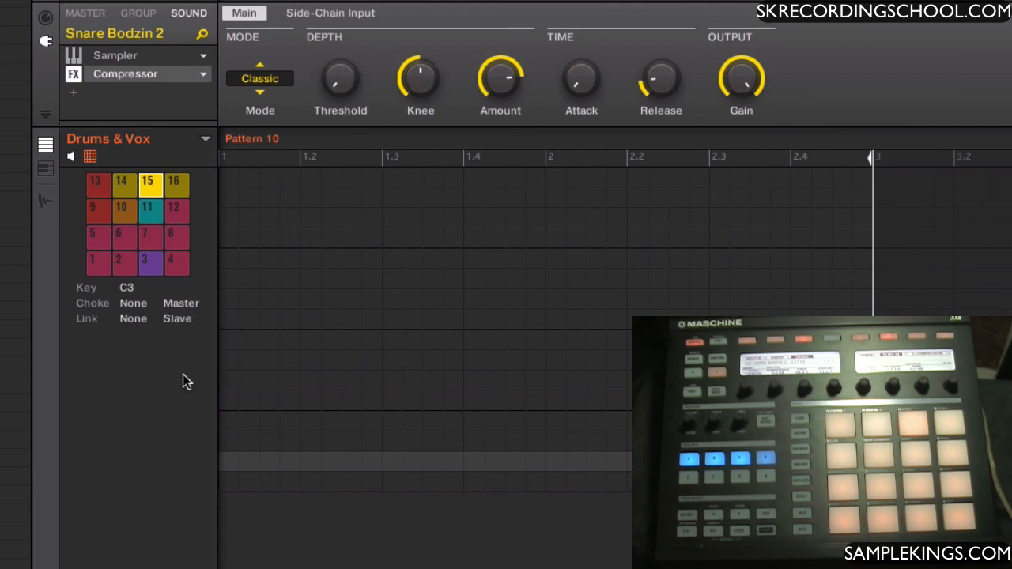
pyautogui.click(139, 319)
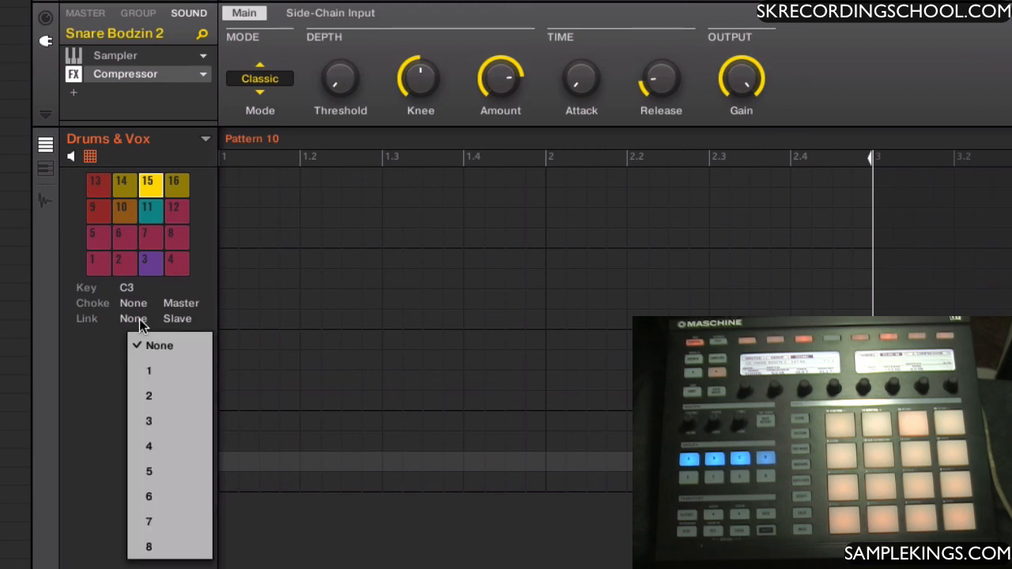
pyautogui.click(152, 370)
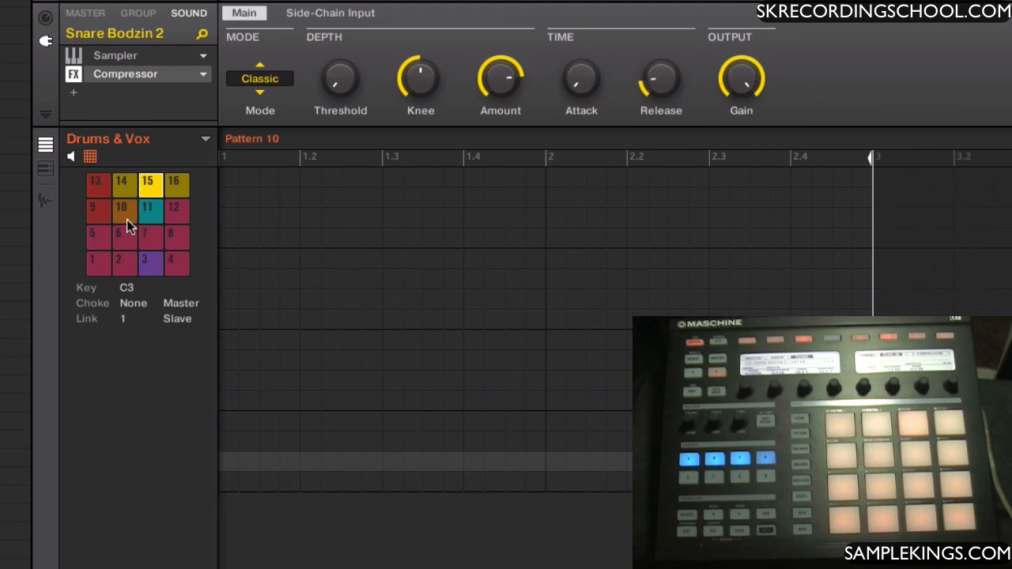
# Assign pad 1 to link group 1, keeping Master as its link role
pyautogui.click(93, 270)
pyautogui.click(131, 320)
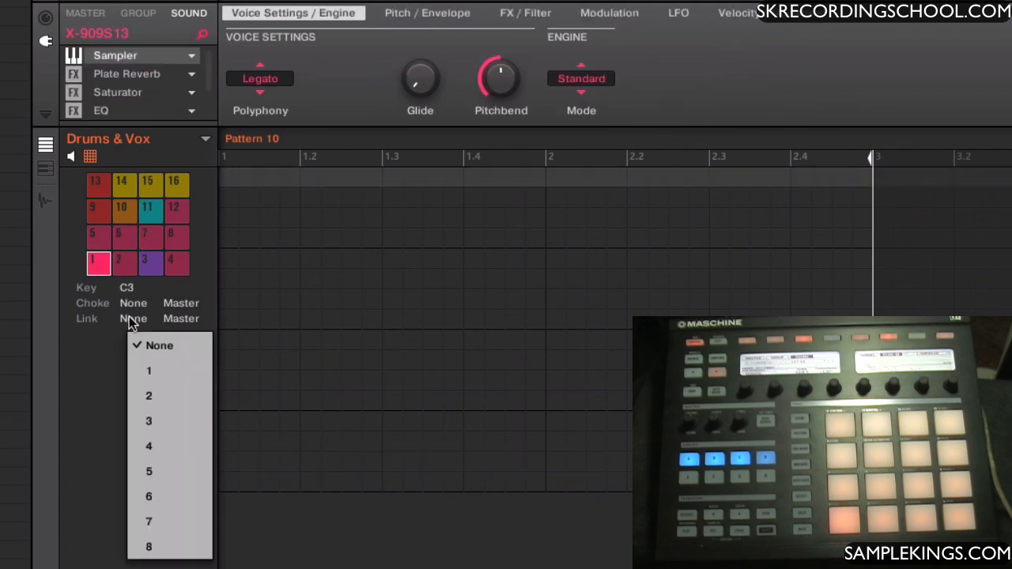
pyautogui.click(139, 372)
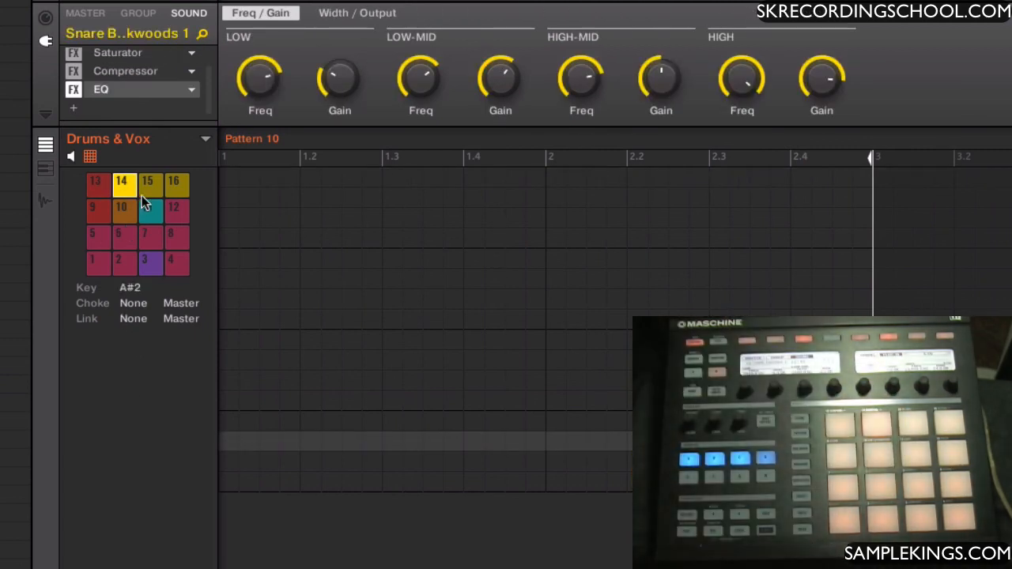
# Remove pad 15 from its link group by setting its link role to Master and its link to None
pyautogui.click(152, 182)
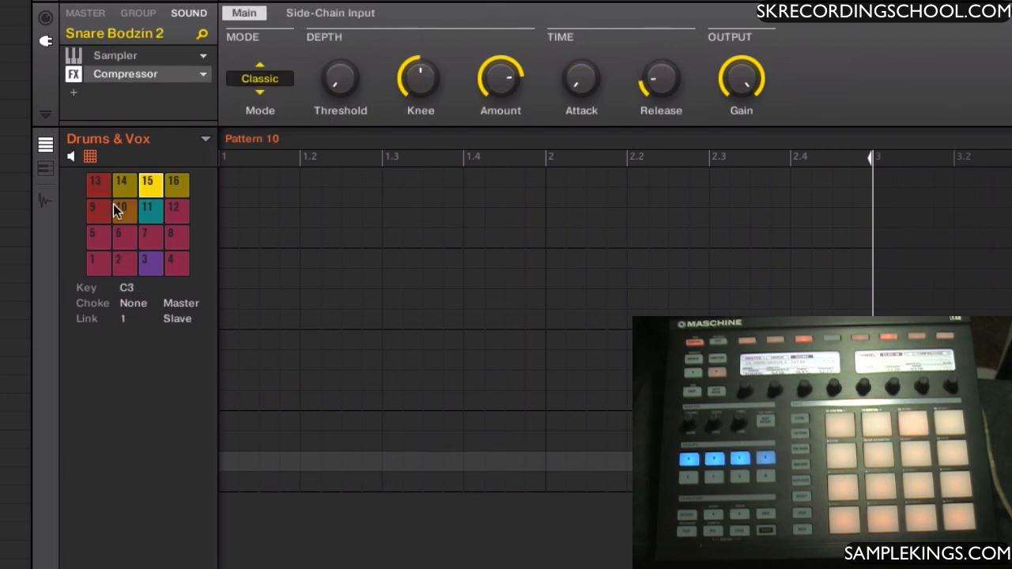
pyautogui.click(177, 317)
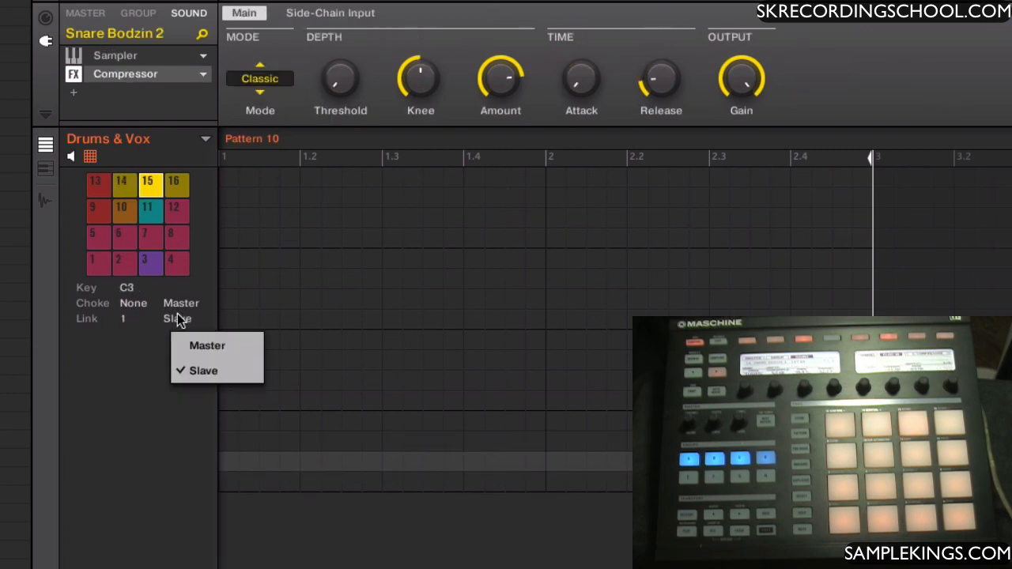
pyautogui.click(182, 345)
pyautogui.click(124, 319)
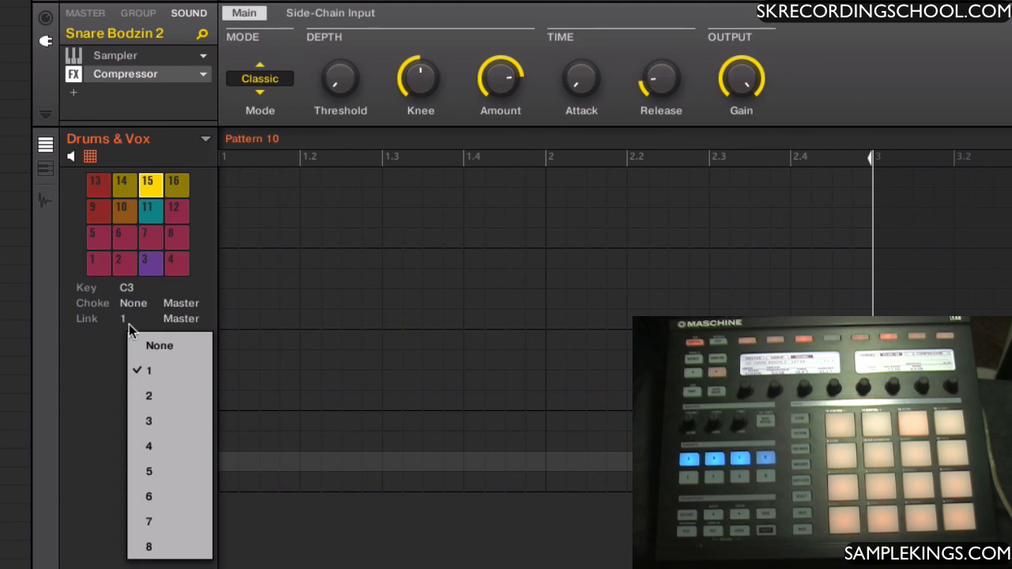
pyautogui.click(157, 344)
# Assign pad 14 to link group 1 with the Slave role and open its list of link groups
pyautogui.click(121, 183)
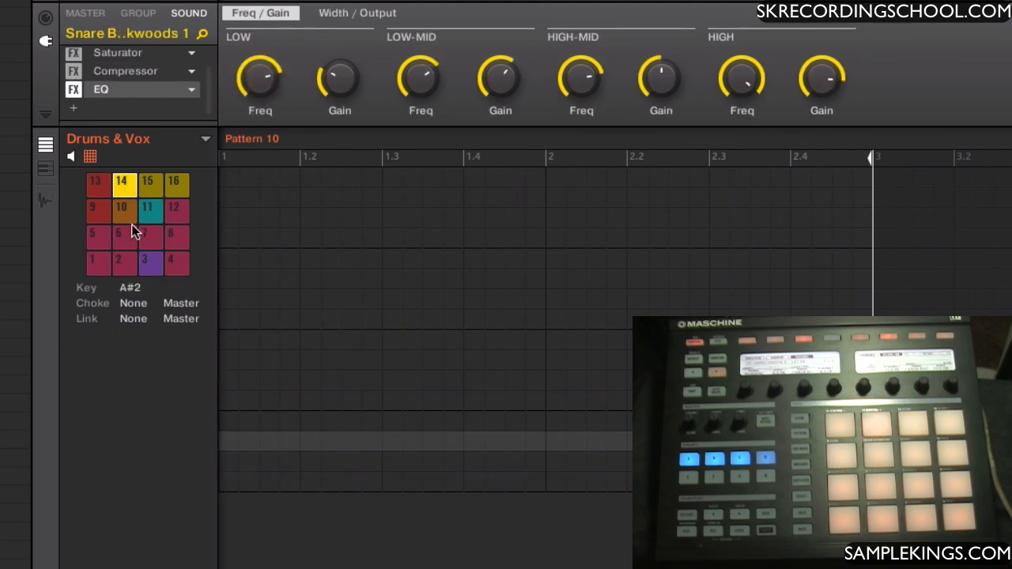
pyautogui.click(132, 319)
pyautogui.click(146, 372)
pyautogui.click(173, 323)
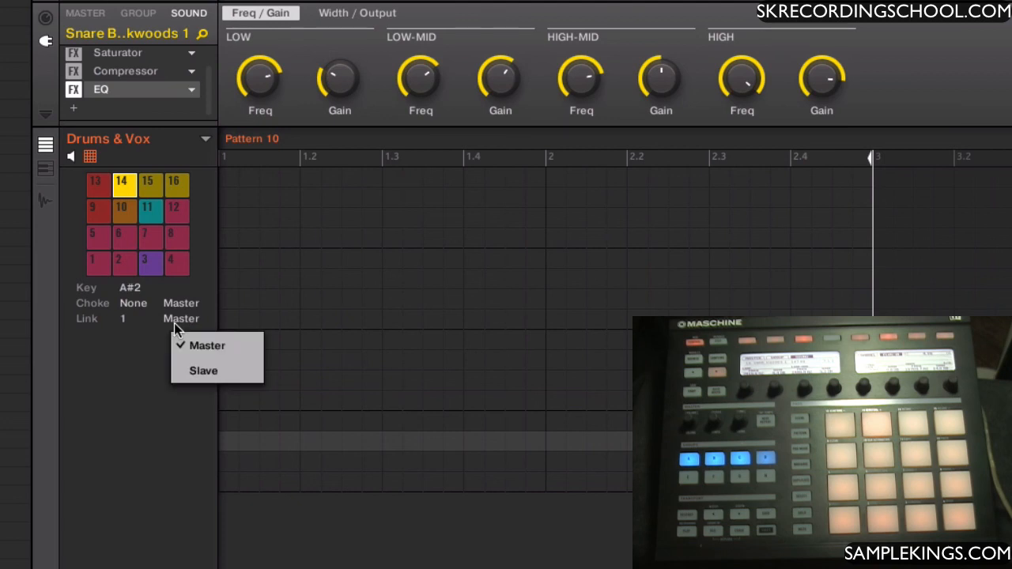
pyautogui.click(187, 370)
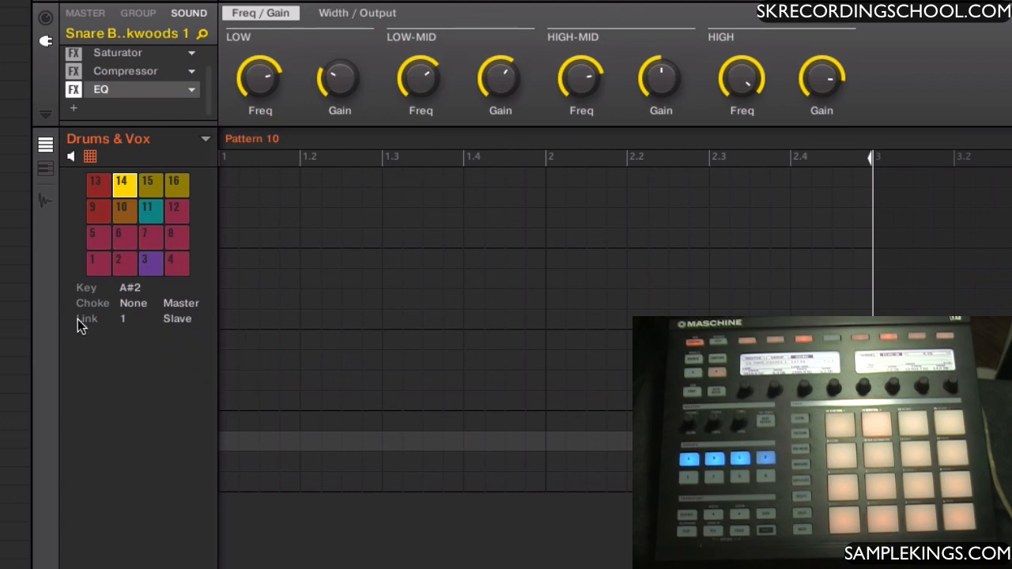
pyautogui.click(127, 320)
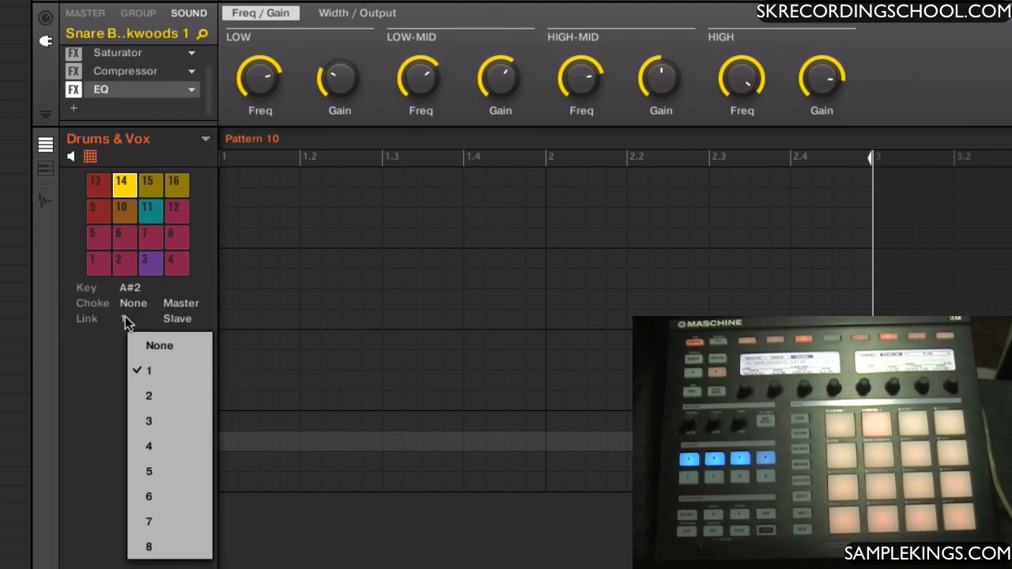